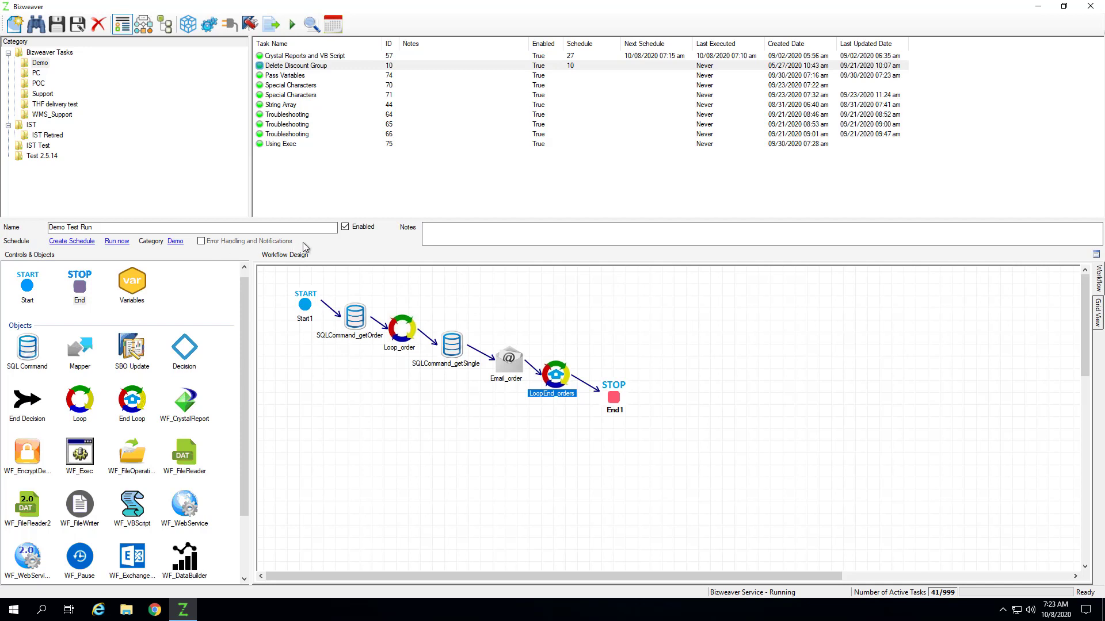
- Enable Error Handling and Notifications for the task, review its settings without saving changes, and disable the option again
click(208, 243)
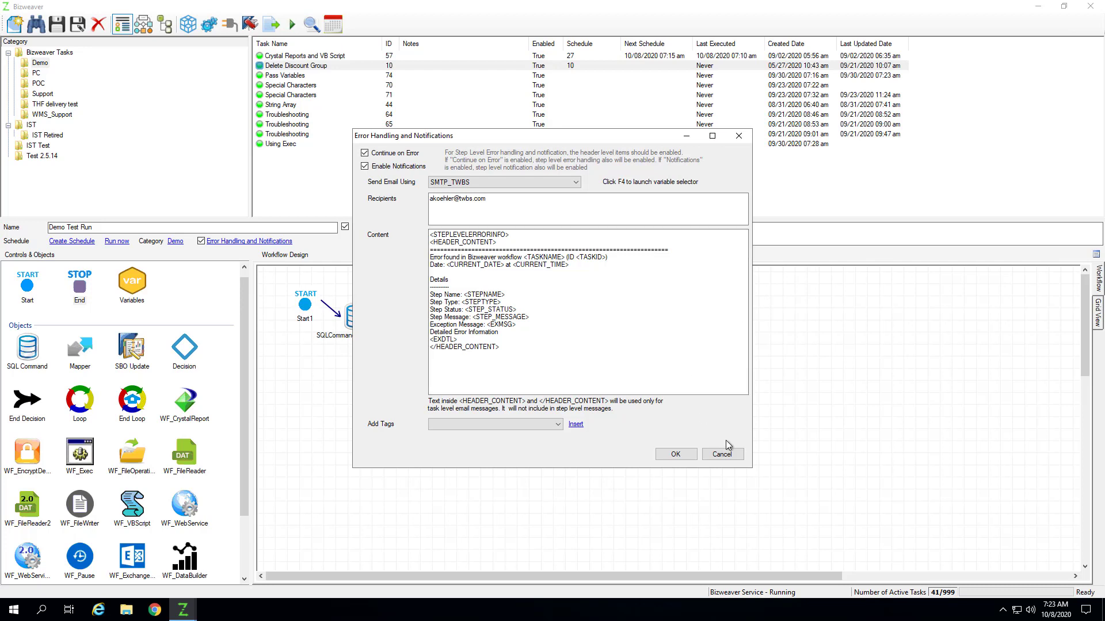
click(722, 454)
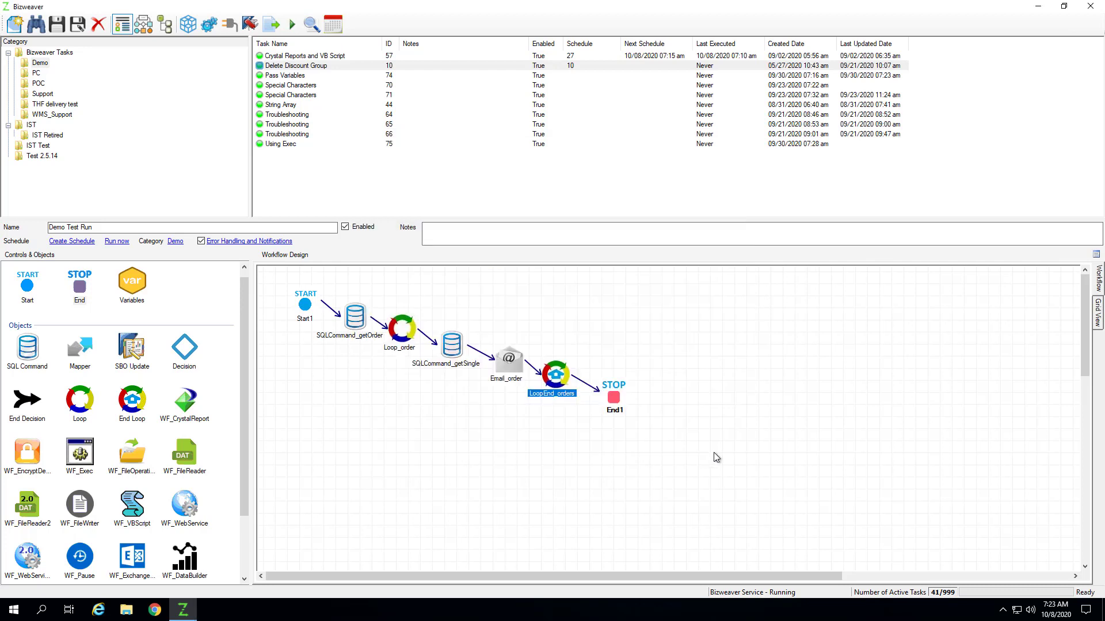
click(206, 245)
- Start a test run of the Demo Test Run workflow, move the Test Run Tool above the diagram, and advance past Start1
click(298, 29)
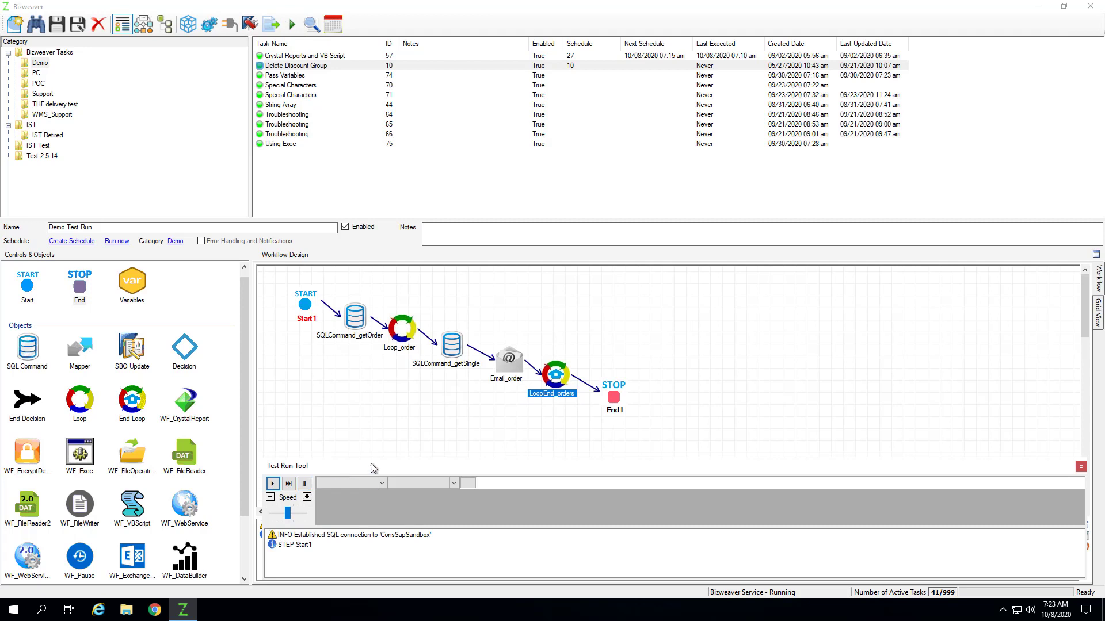
drag(372, 464, 343, 156)
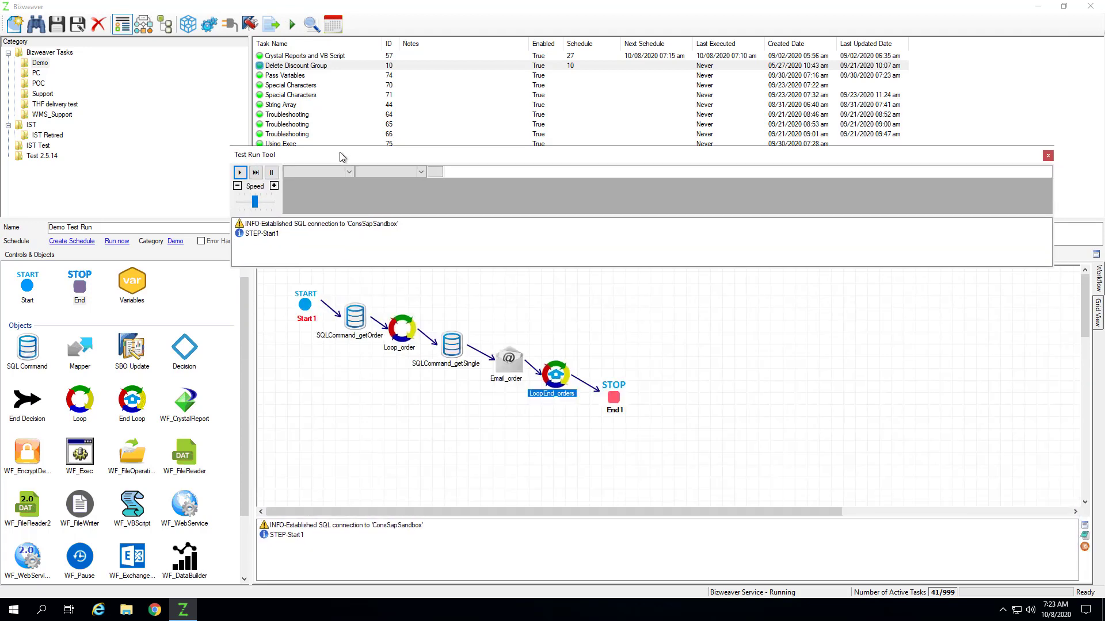
click(239, 174)
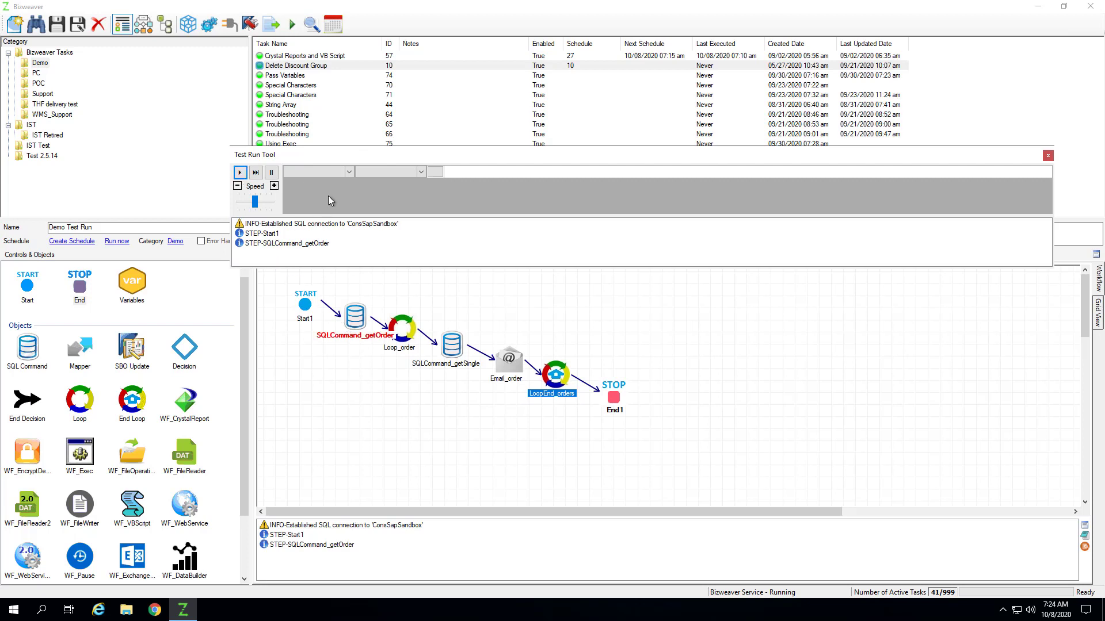
- Set the first watch row of the Test Run Tool to Variables and check which of its fields can be inspected
click(349, 167)
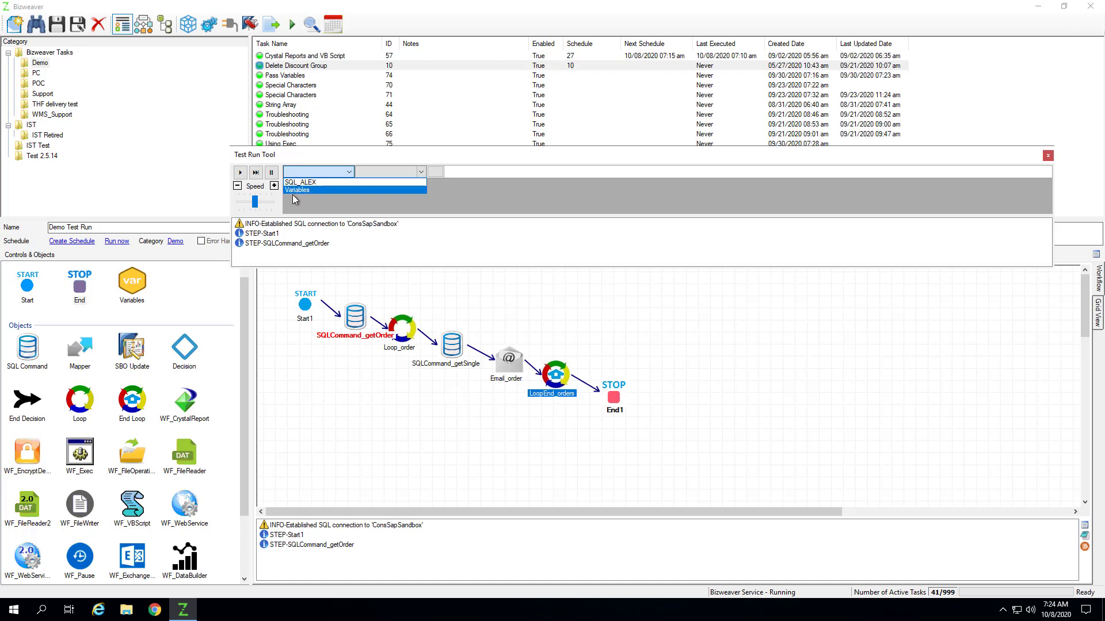
click(320, 190)
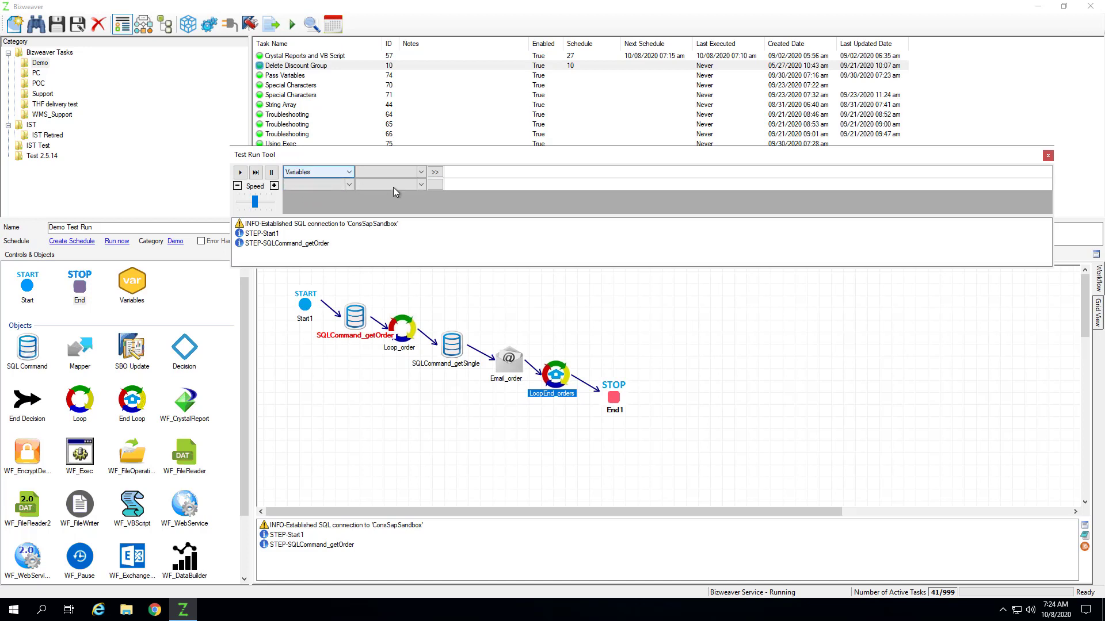
click(421, 172)
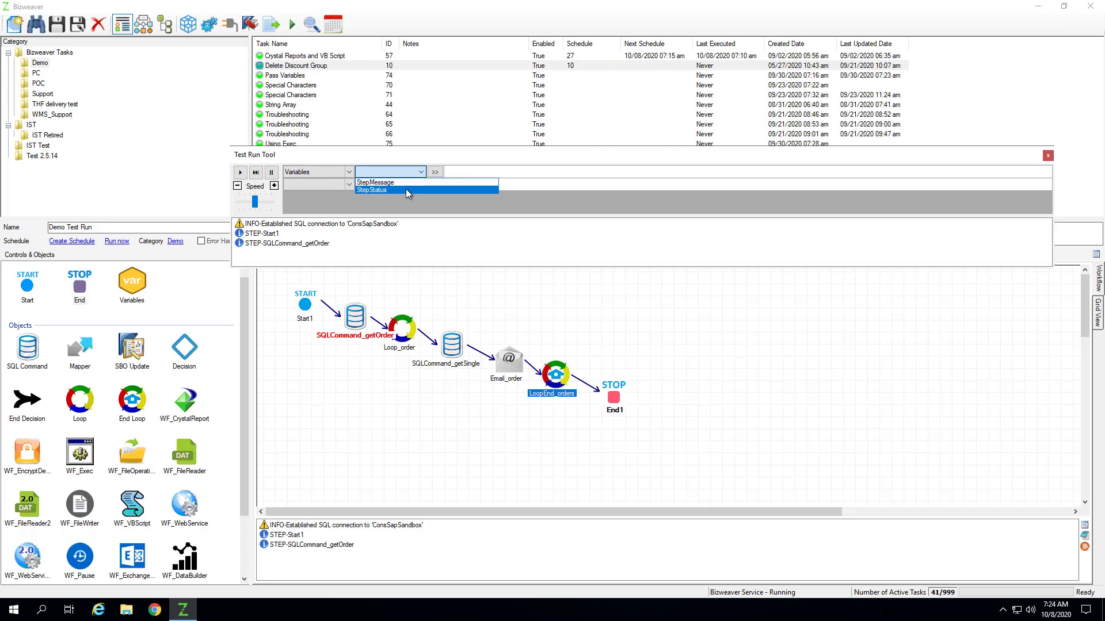
click(352, 173)
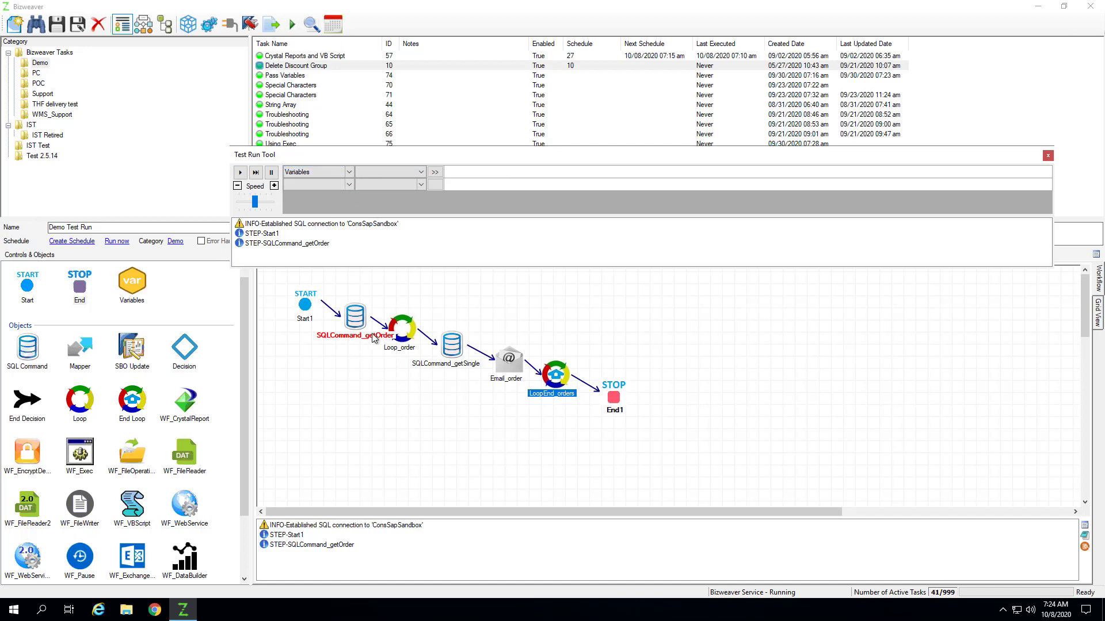
click(349, 171)
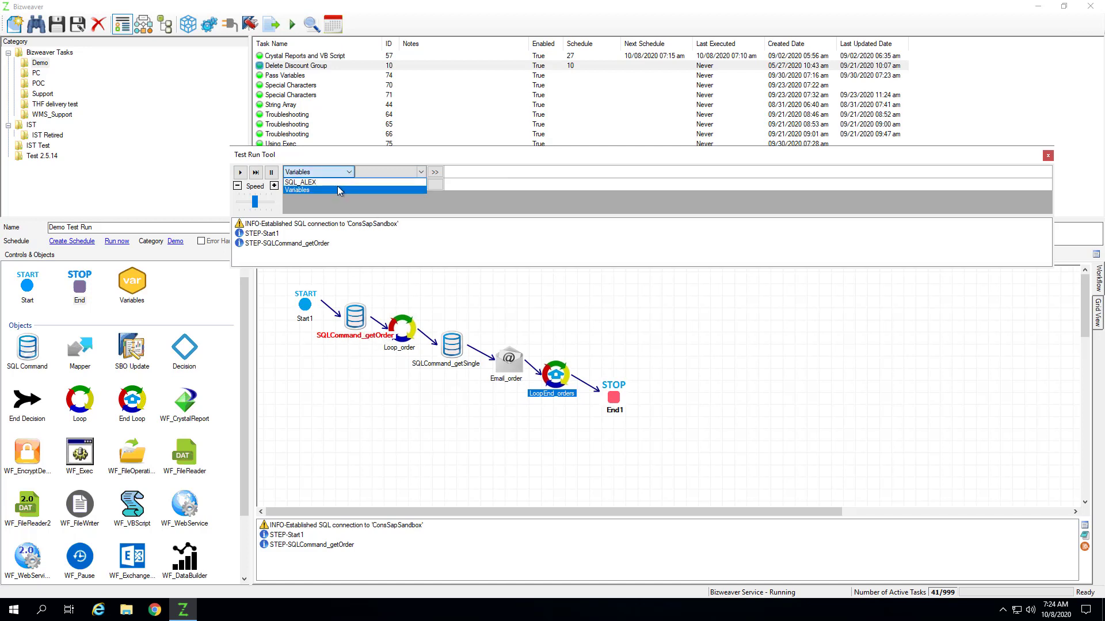
click(333, 198)
- Execute the SQLCommand_getOrder step, set it as the second watched object, and widen the object column to show its full name
click(239, 172)
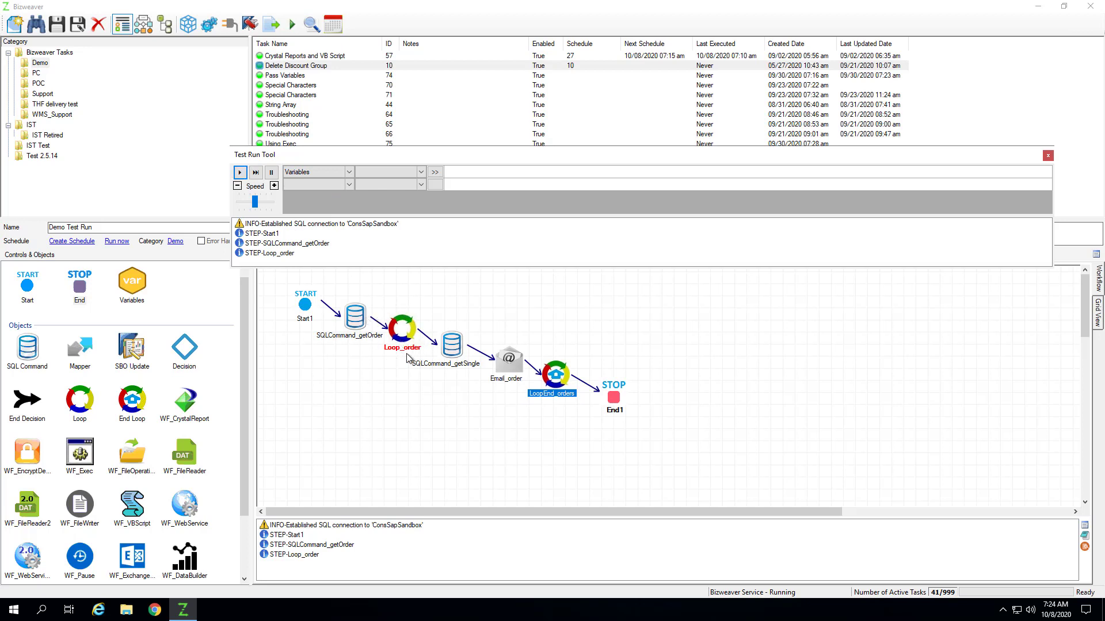
click(348, 184)
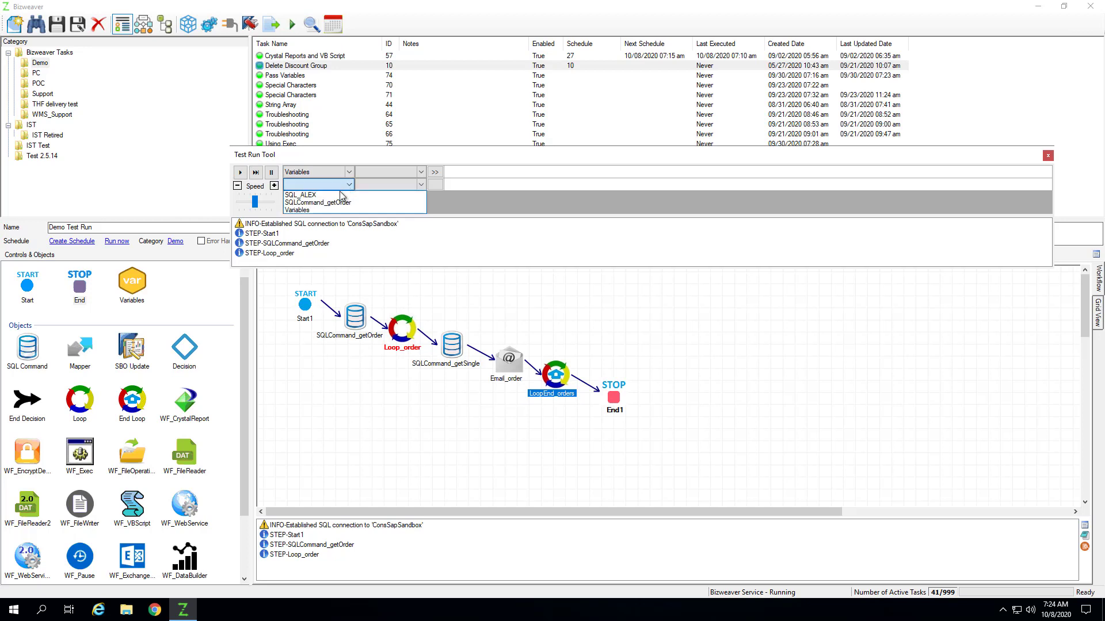
click(339, 202)
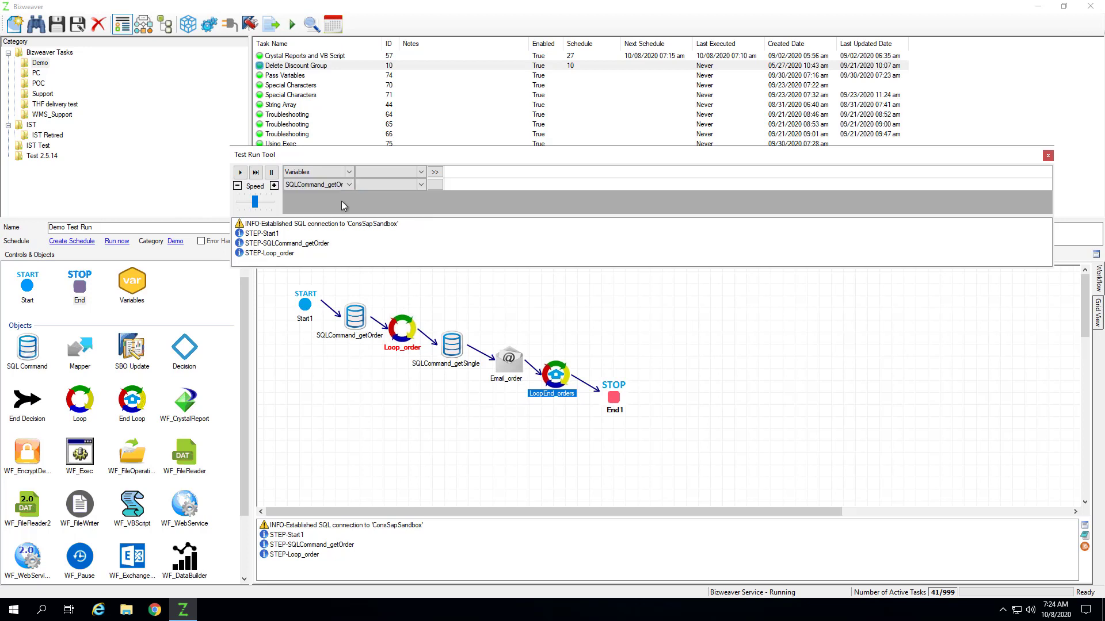
drag(357, 169, 384, 171)
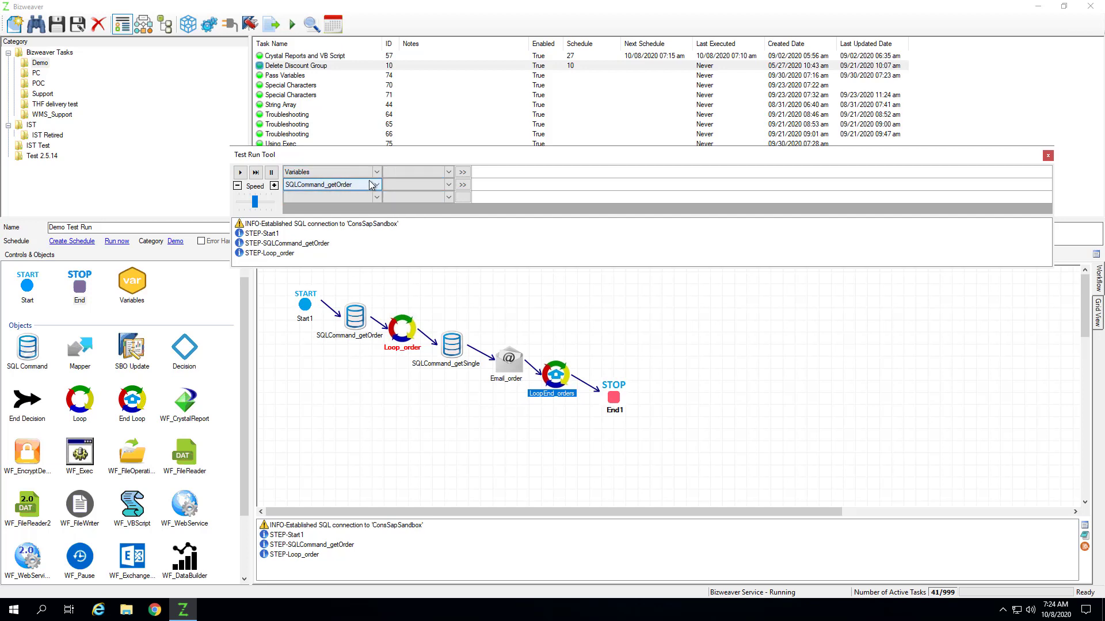
- Watch the {FIELD_DocNum} value of SQLCommand_getOrder
click(438, 185)
click(448, 187)
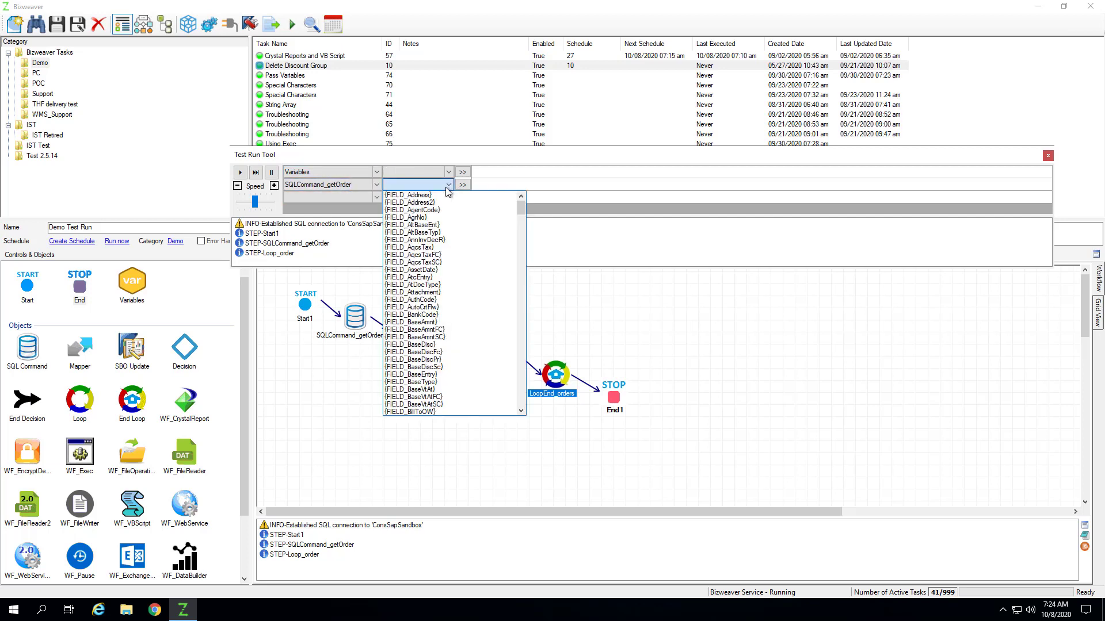
scroll(446, 244, down, 5)
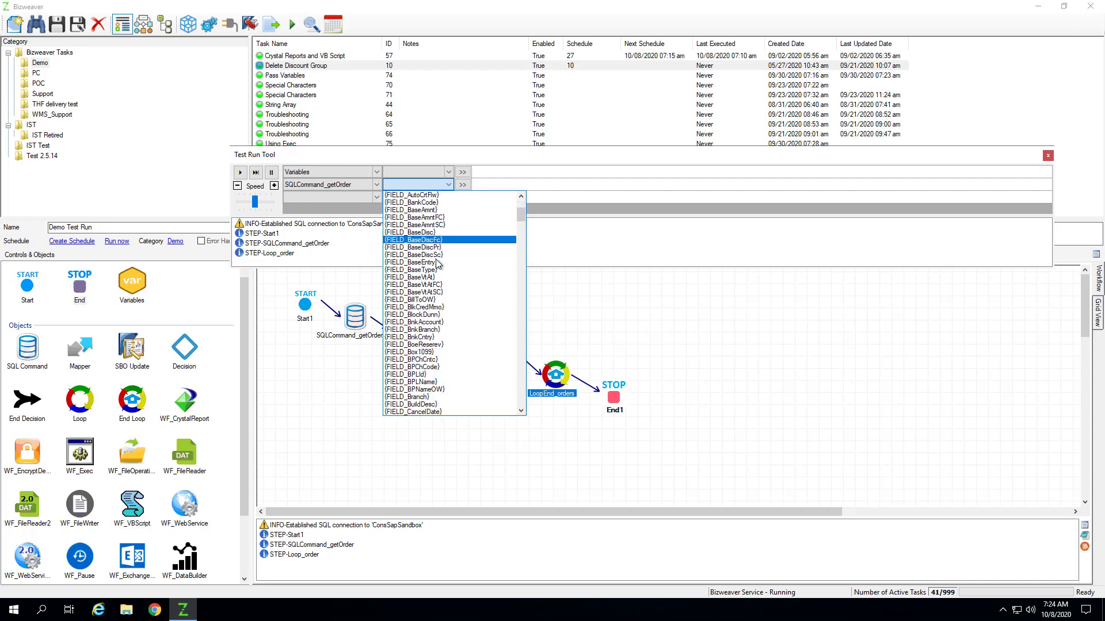
scroll(449, 303, down, 5)
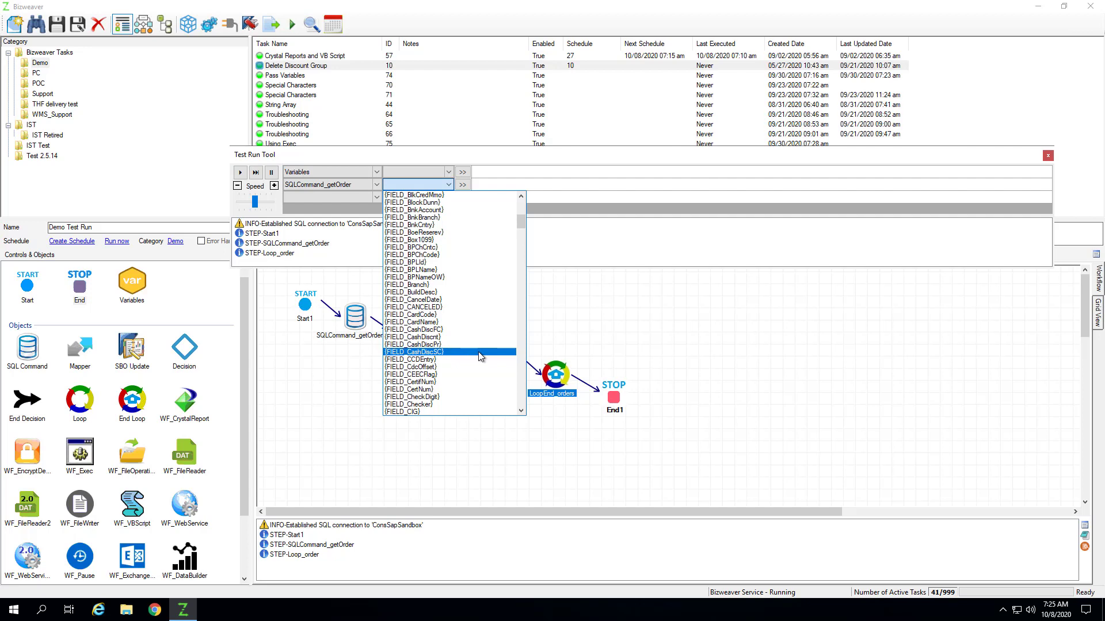
scroll(460, 345, down, 9)
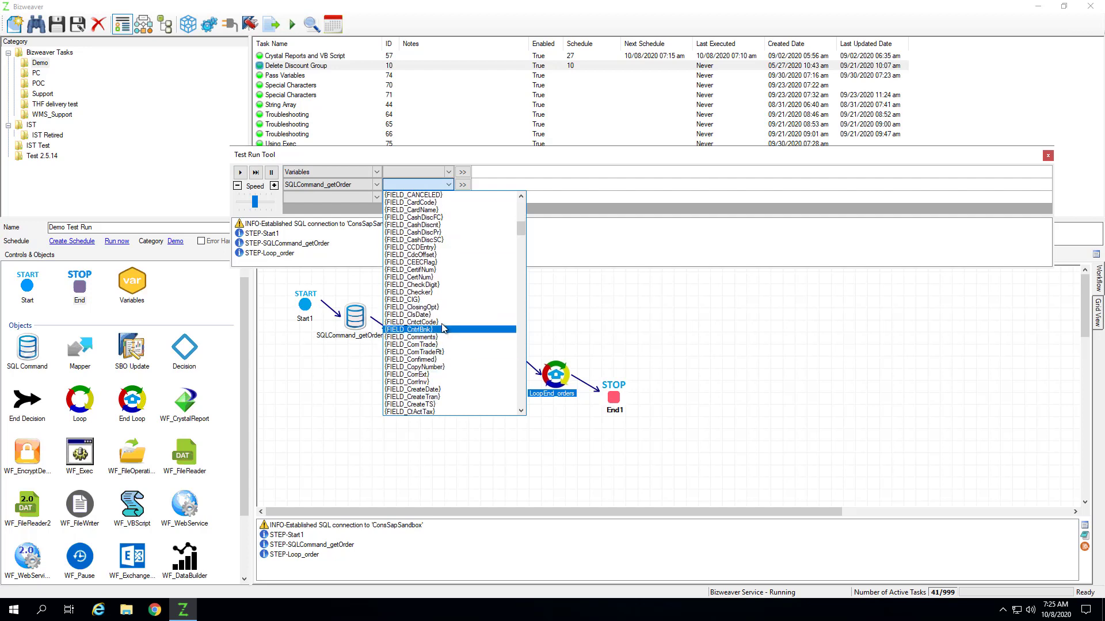
scroll(446, 325, down, 4)
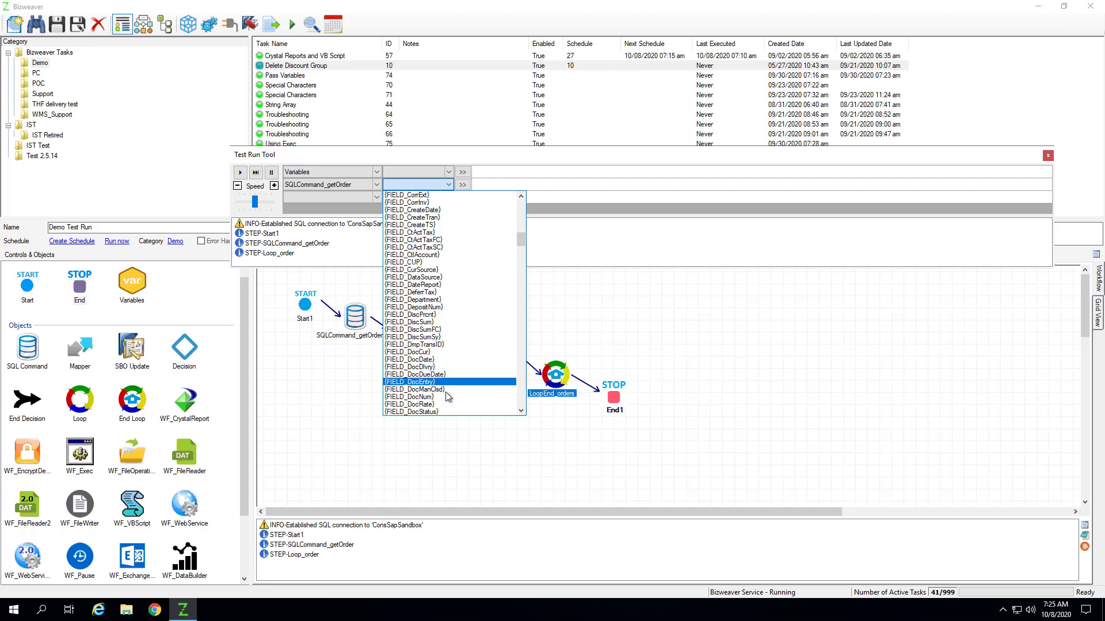
click(443, 399)
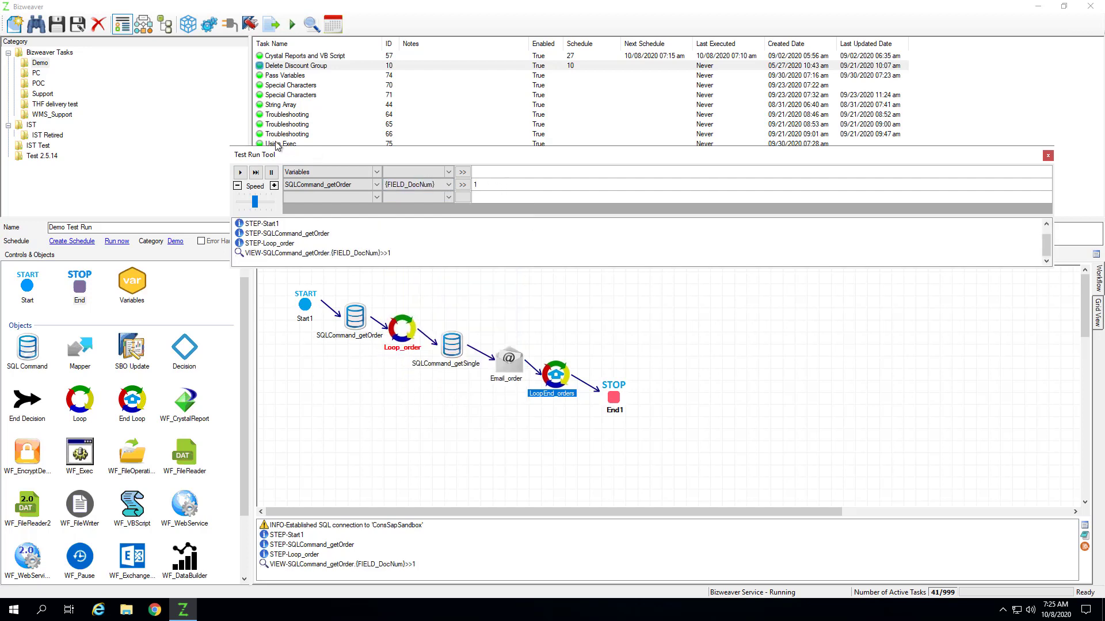
- Advance the test run through Loop_order and SQLCommand_getSingle up to Email_order, checking the watchable objects along the way
click(246, 175)
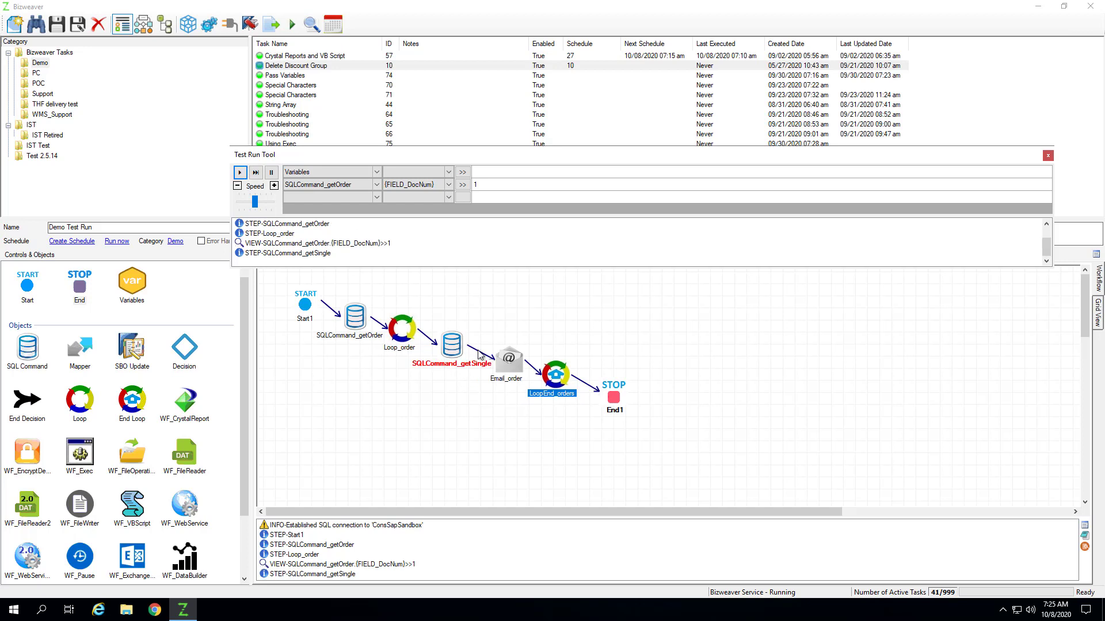
click(375, 199)
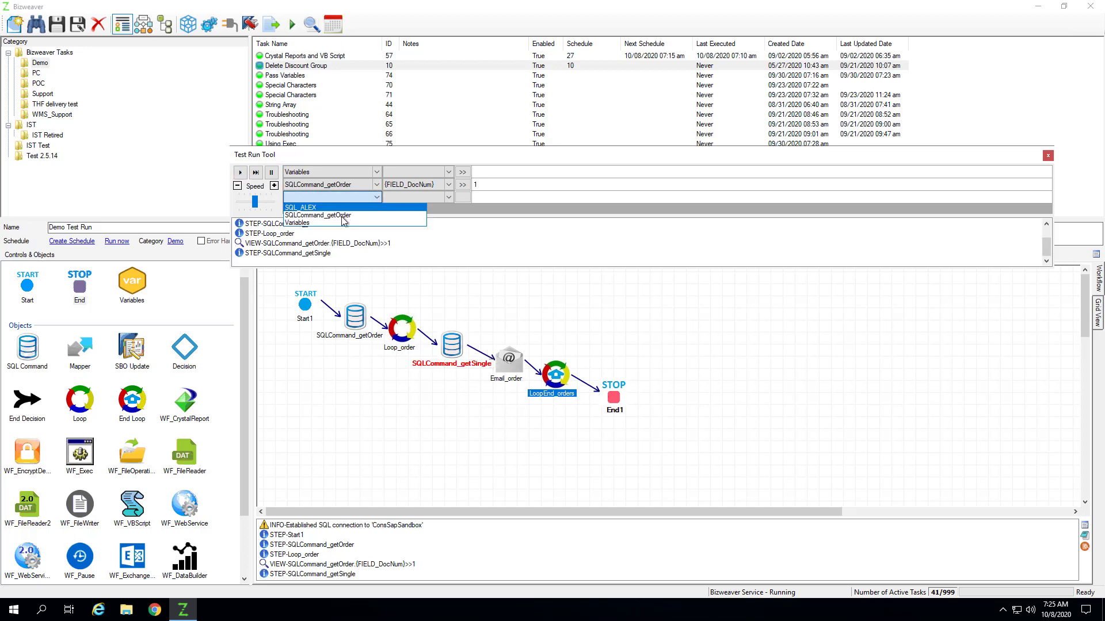
click(471, 207)
click(240, 173)
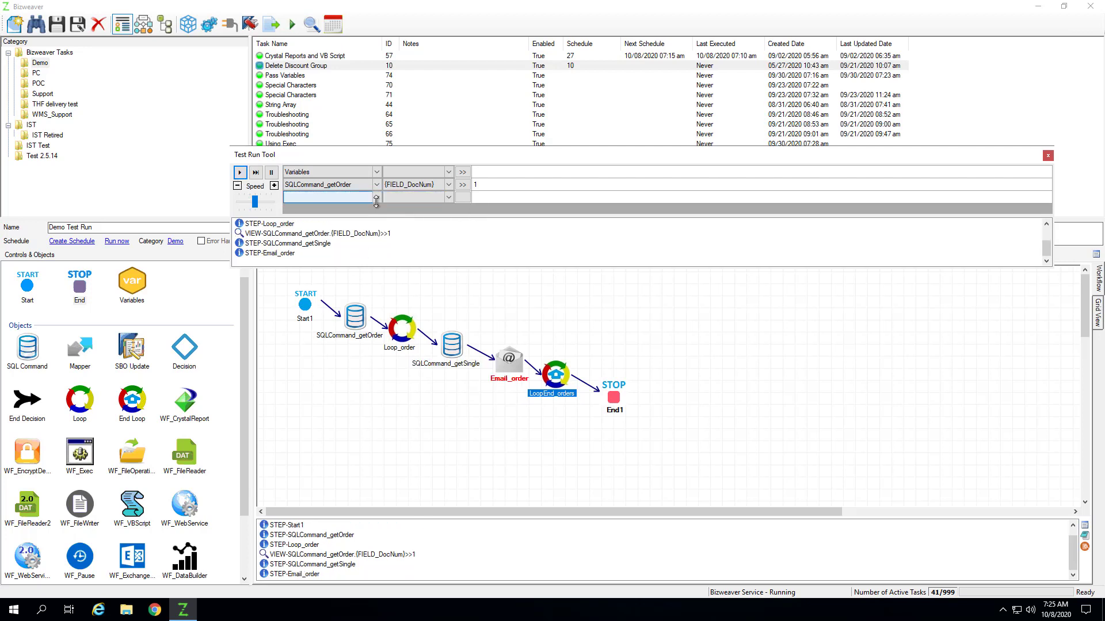
- Add a third watch on SQLCommand_getSingle for its {FIELD_CardCode} value
click(376, 197)
click(325, 222)
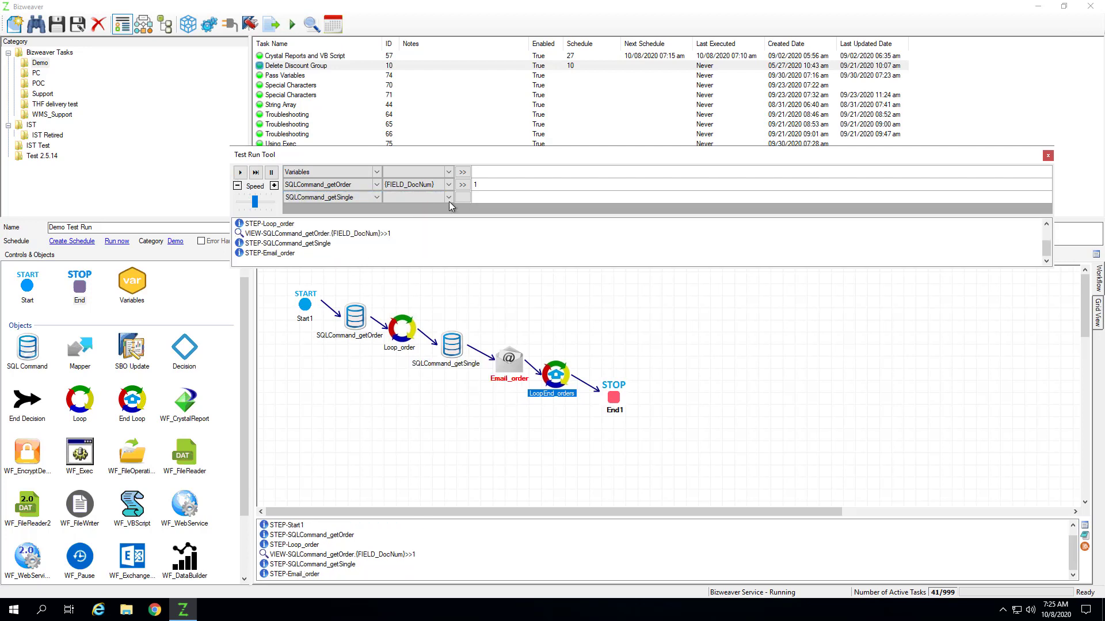
click(448, 197)
scroll(438, 288, down, 12)
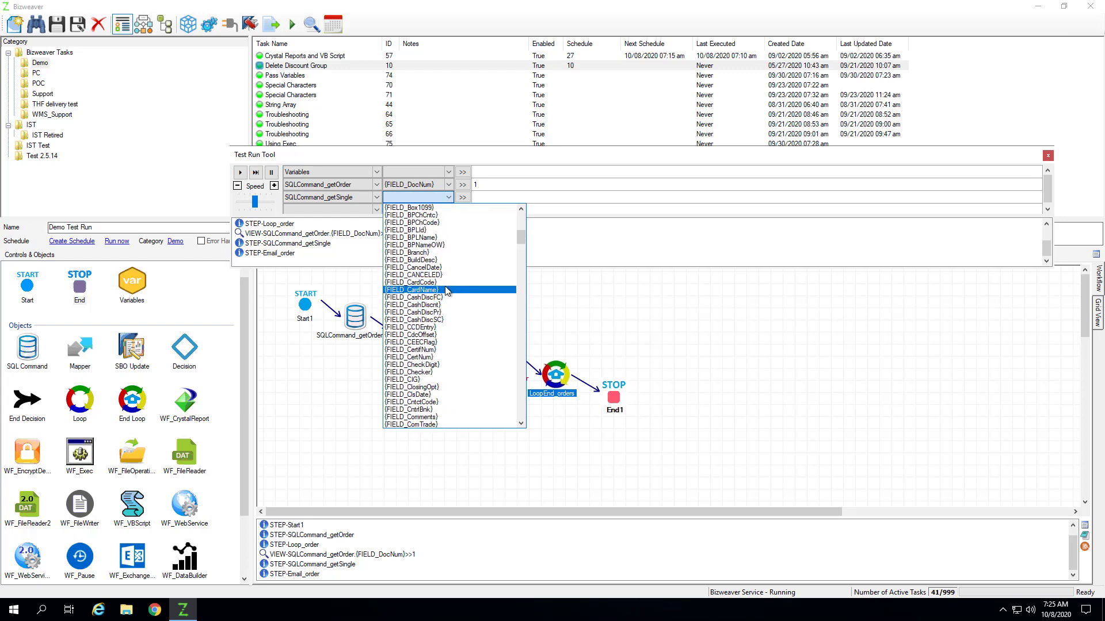
click(445, 283)
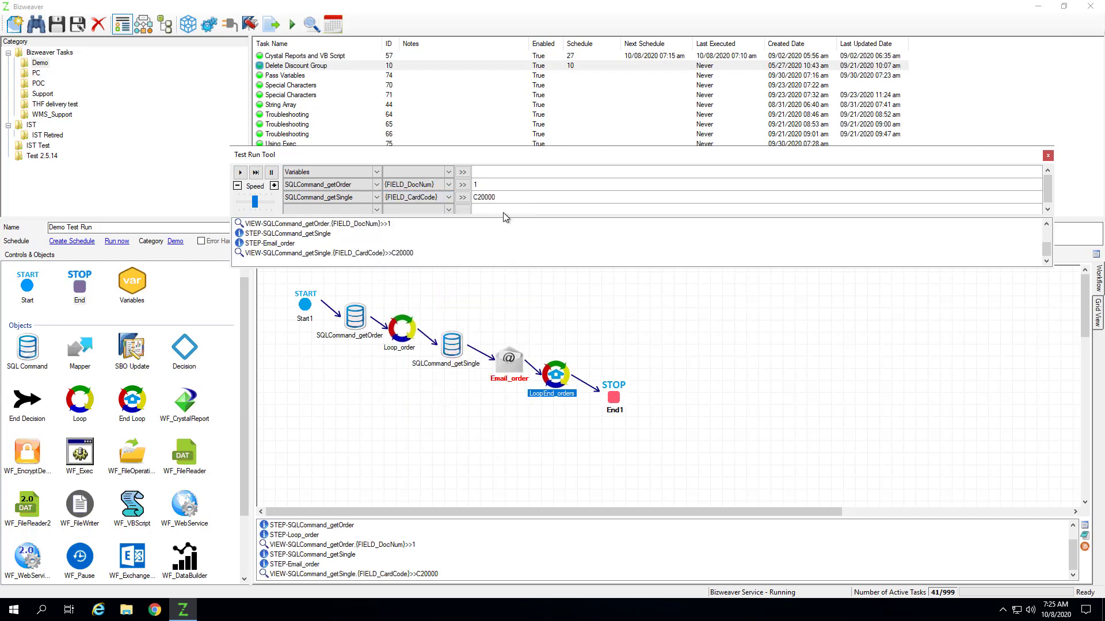
- Execute the Email_order step and add a watch on its To field to check the recipient
click(240, 172)
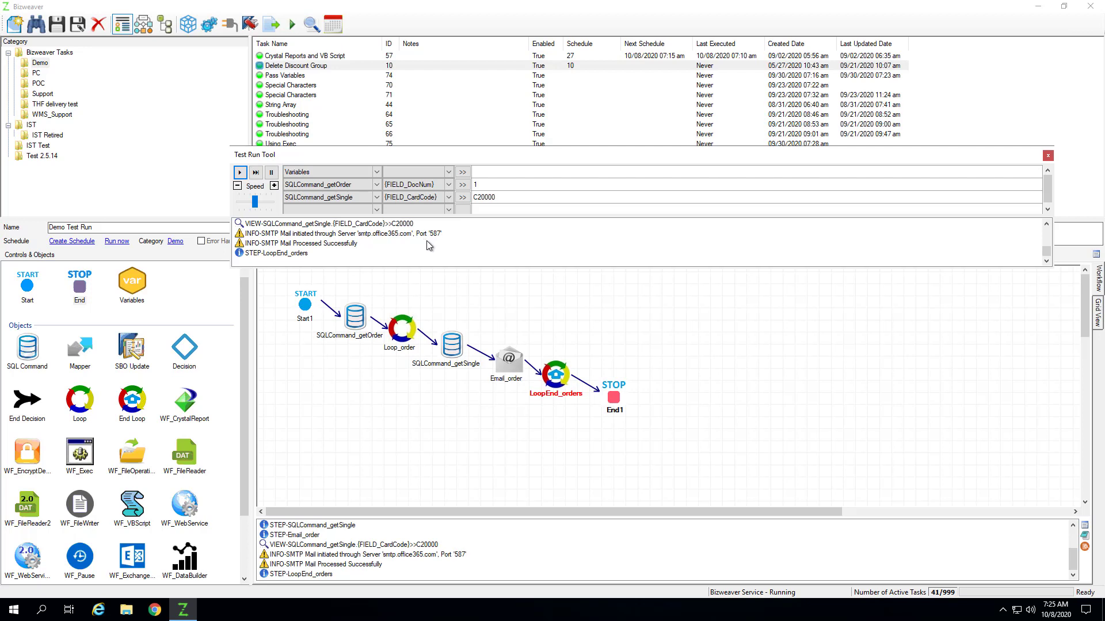
click(376, 210)
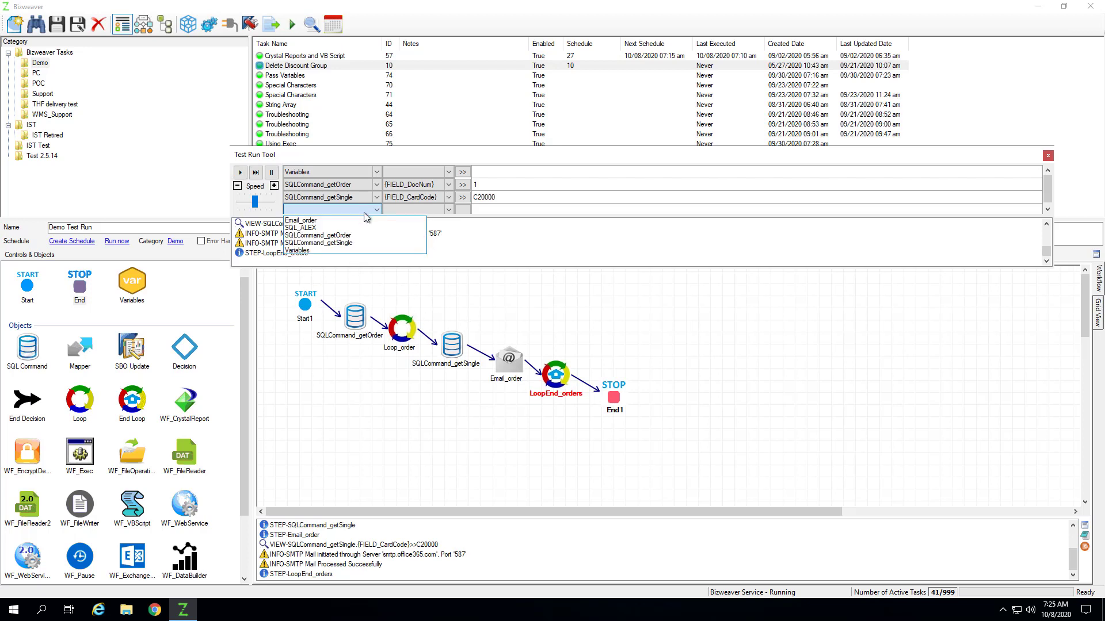
click(301, 220)
click(450, 211)
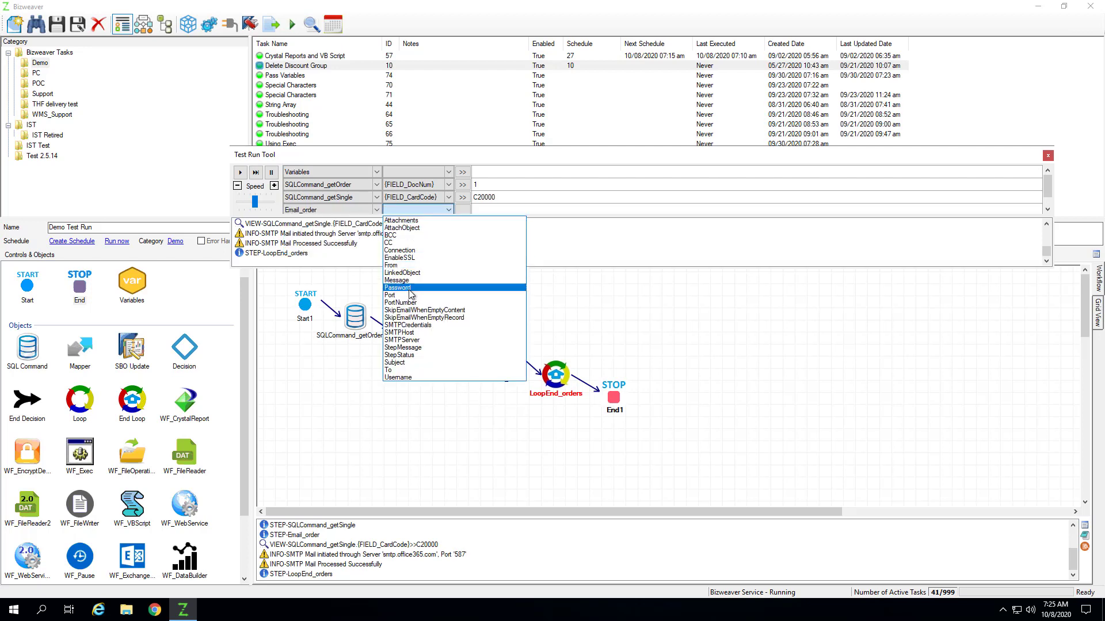
click(409, 370)
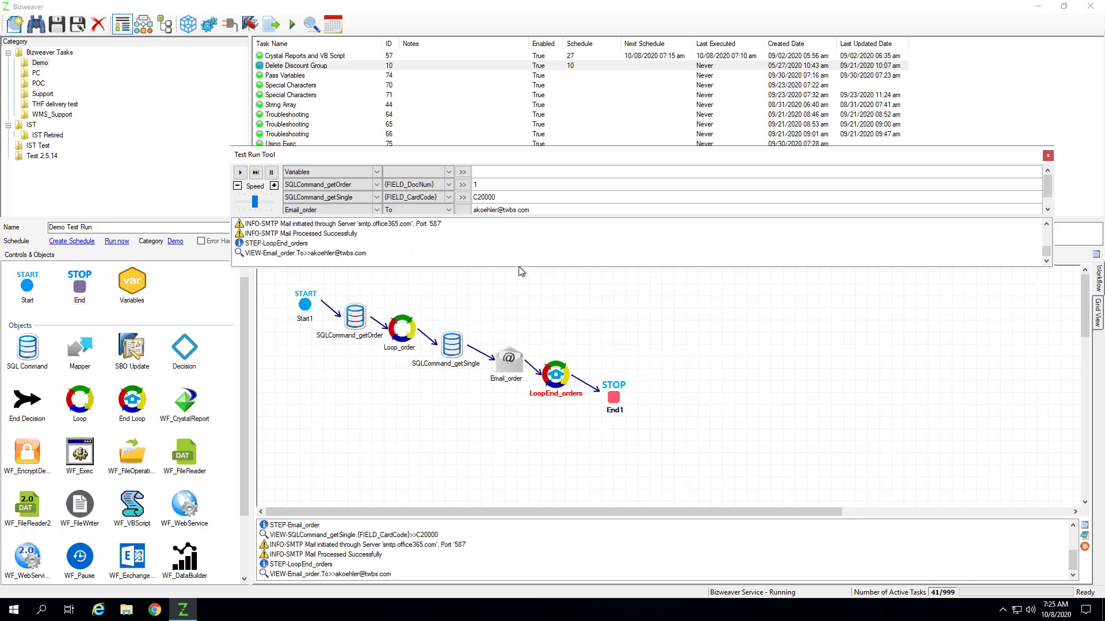
scroll(601, 173, down, 1)
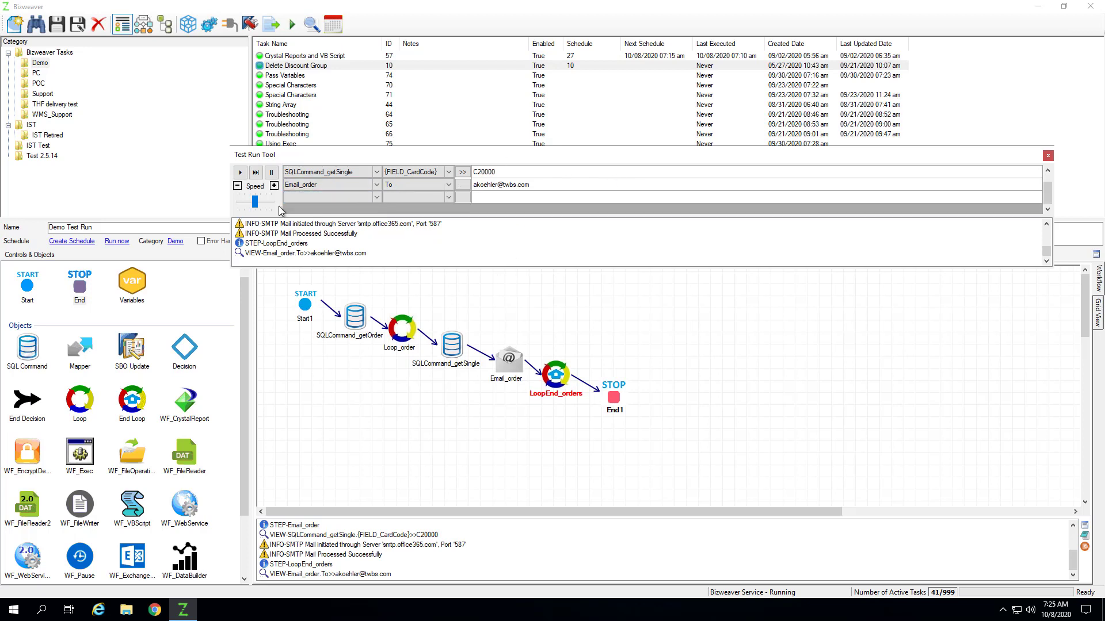
- Advance past LoopEnd_orders into another loop pass, refresh the watched DocNum and CardCode values, and move the Test Run Tool clear of the diagram
click(238, 173)
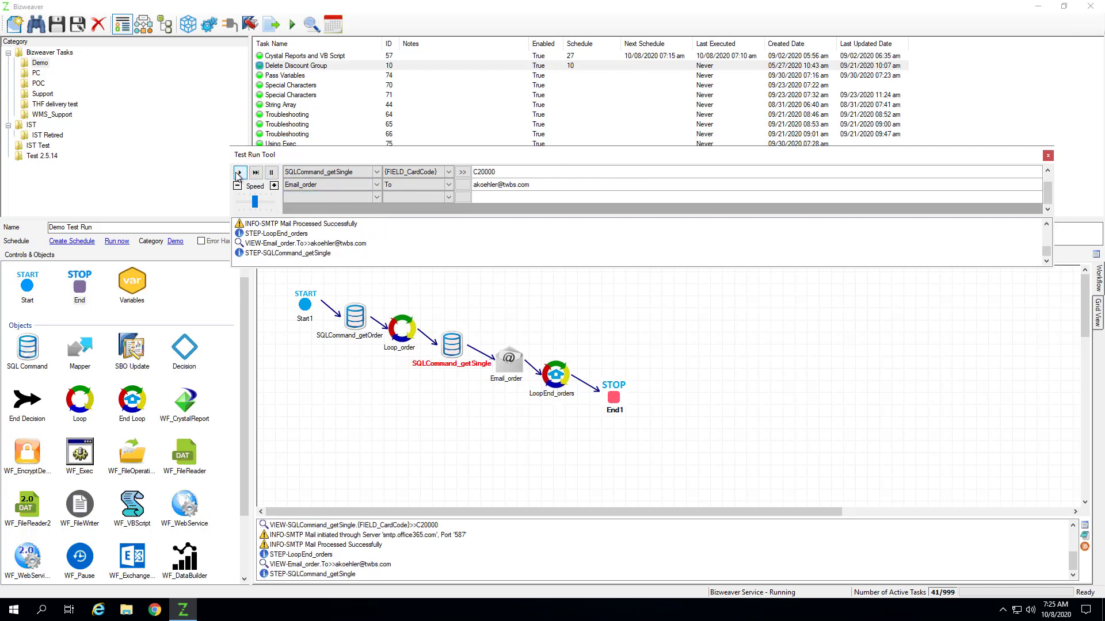
scroll(473, 192, up, 1)
click(462, 187)
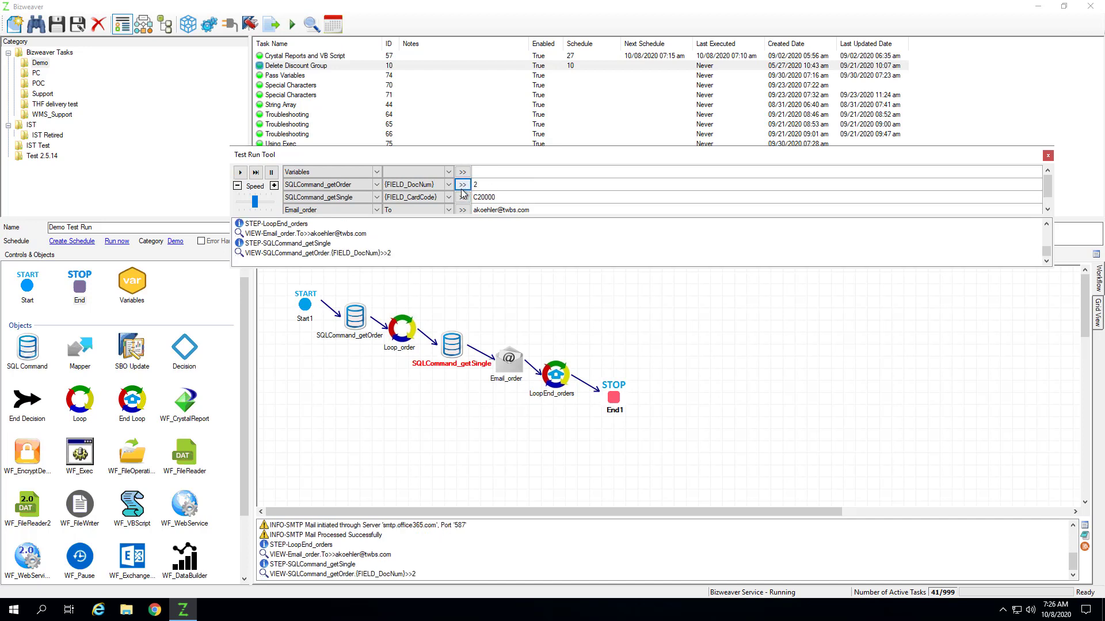
click(463, 196)
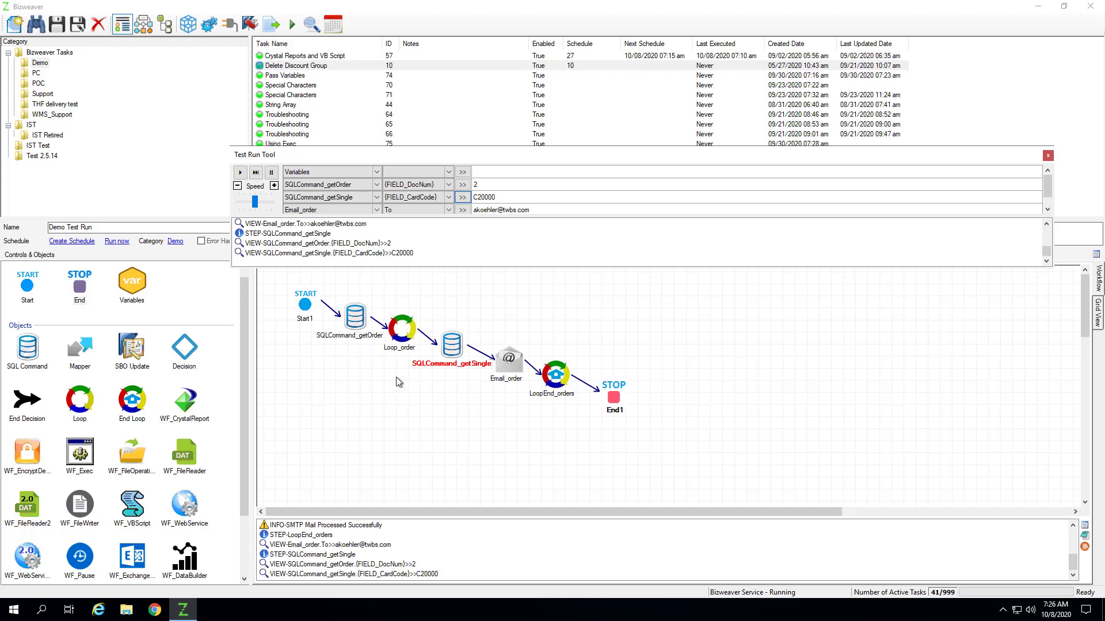
drag(521, 154, 440, 137)
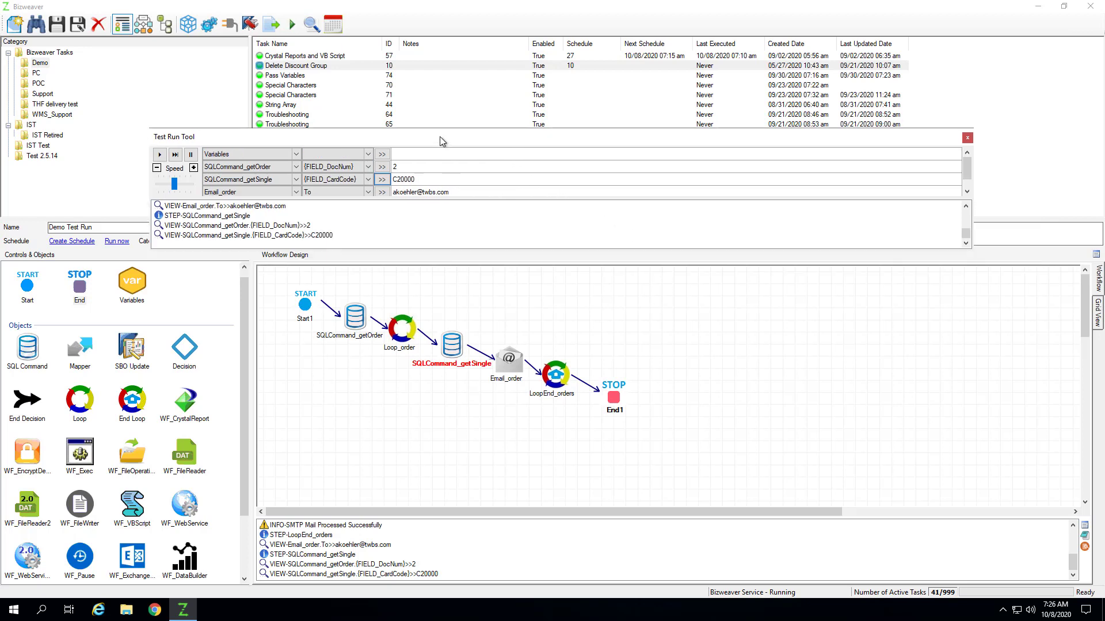
- Cancel the running test process of the Demo Test Run workflow and close the Test Run Tool
click(966, 140)
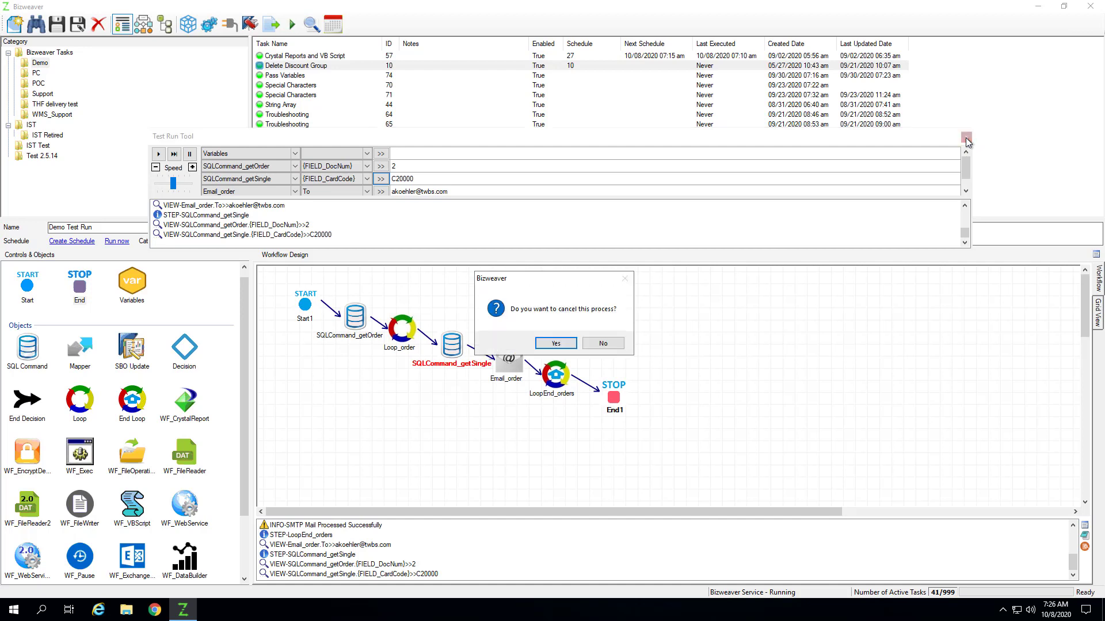
click(553, 344)
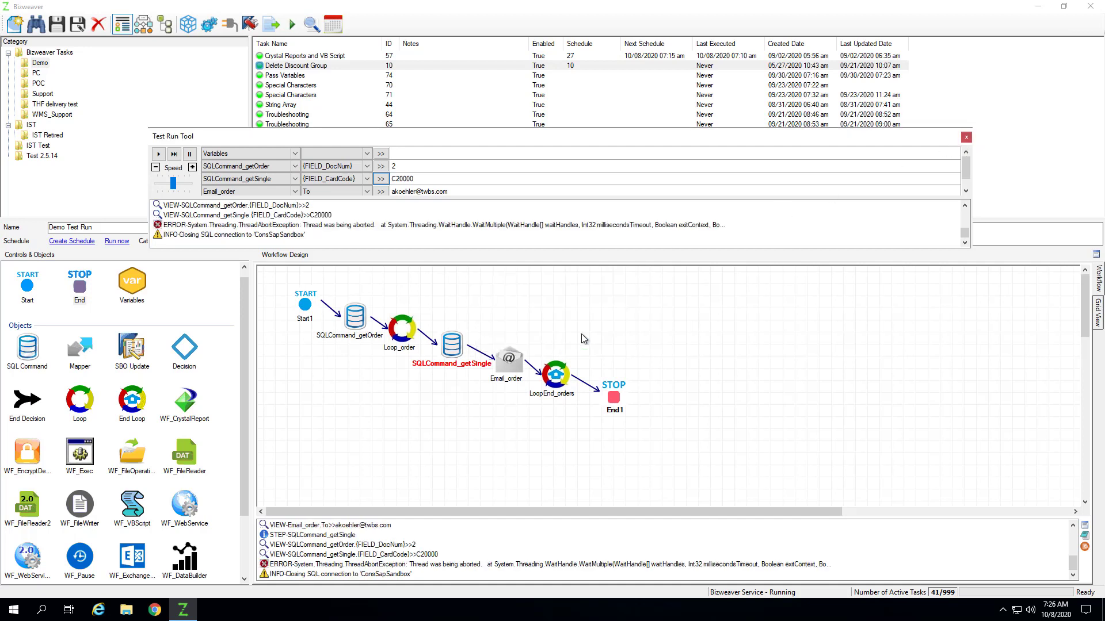
click(966, 138)
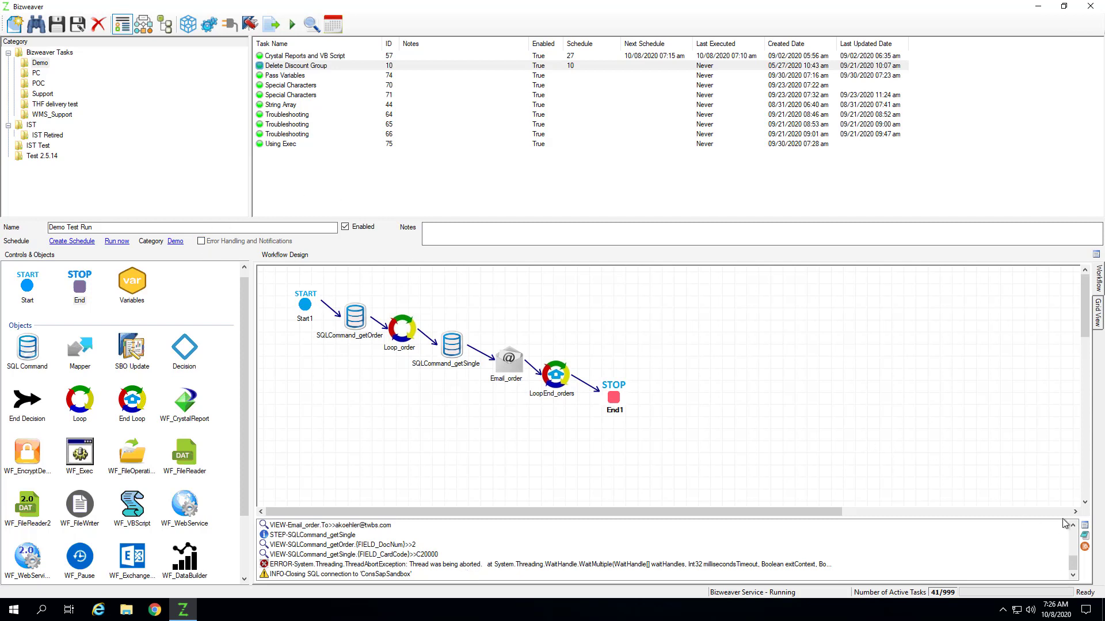
- Open the WorkFlowTestRunLog file, review the logged steps, watched values and errors, and close it
click(1088, 538)
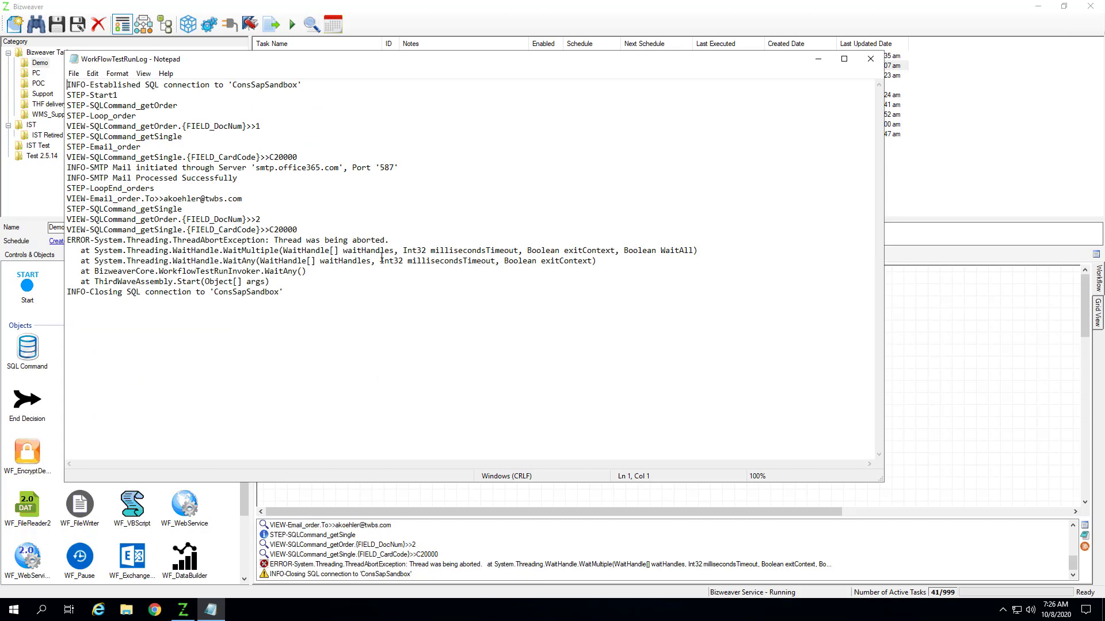
drag(298, 314, 42, 54)
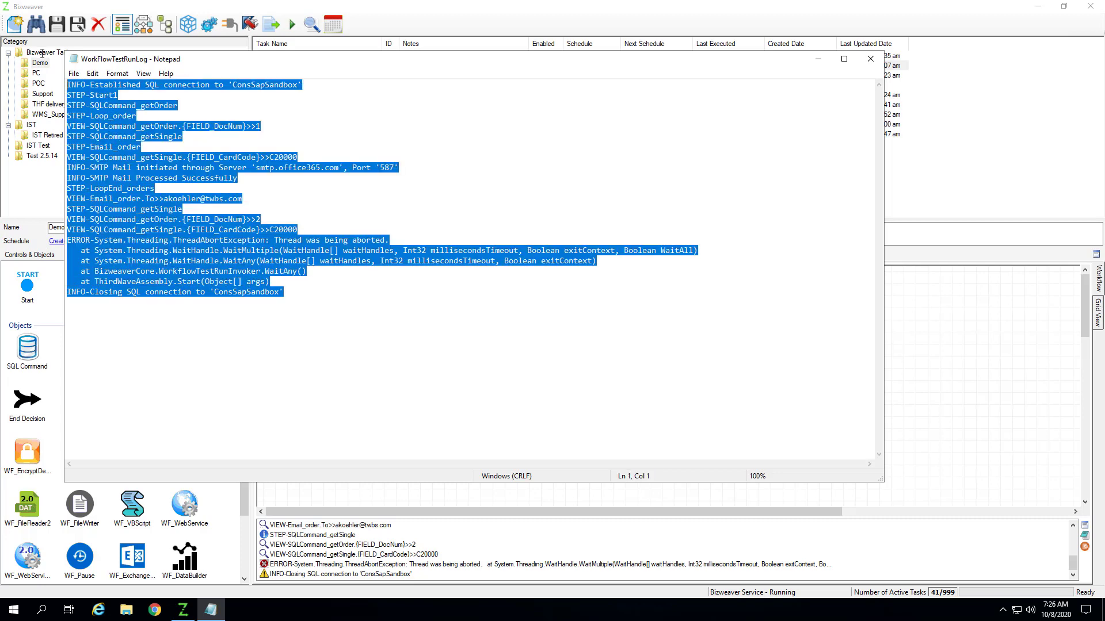
click(487, 218)
click(871, 59)
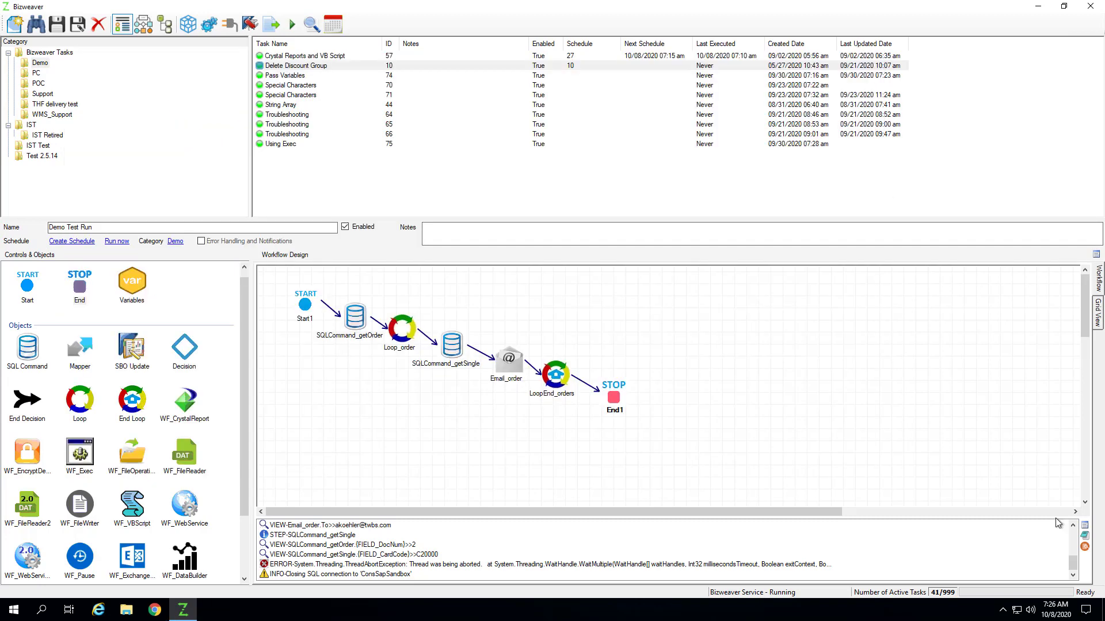
- Open the ThirdWaveAssembly log, examine its SQL query, mail and thread exception entries, and close it
click(1085, 550)
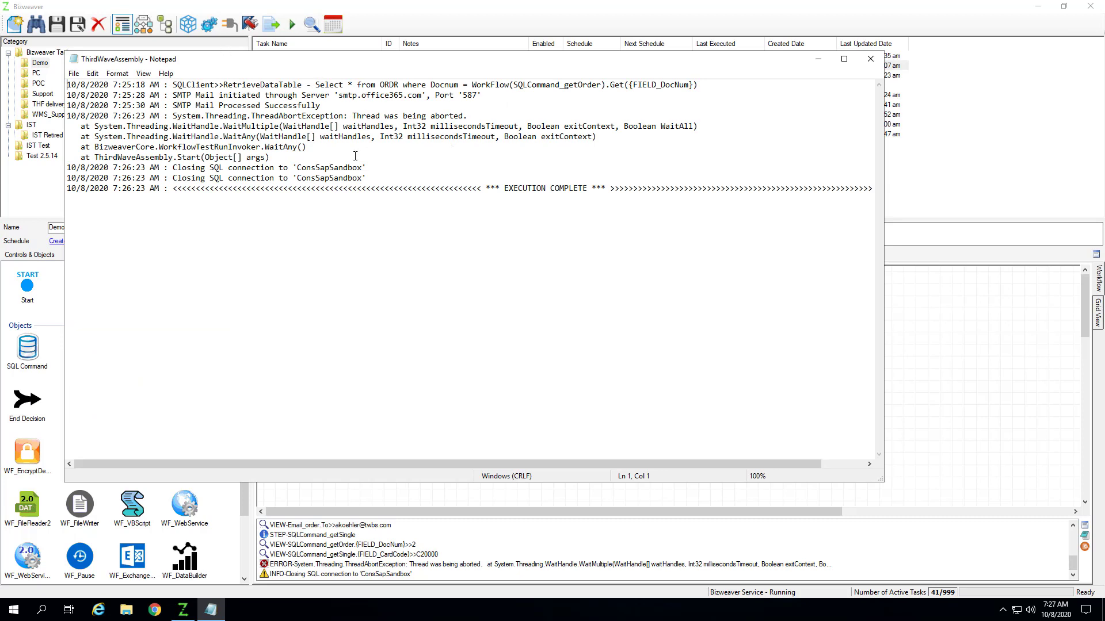
drag(313, 85, 698, 85)
click(333, 106)
drag(280, 156, 187, 118)
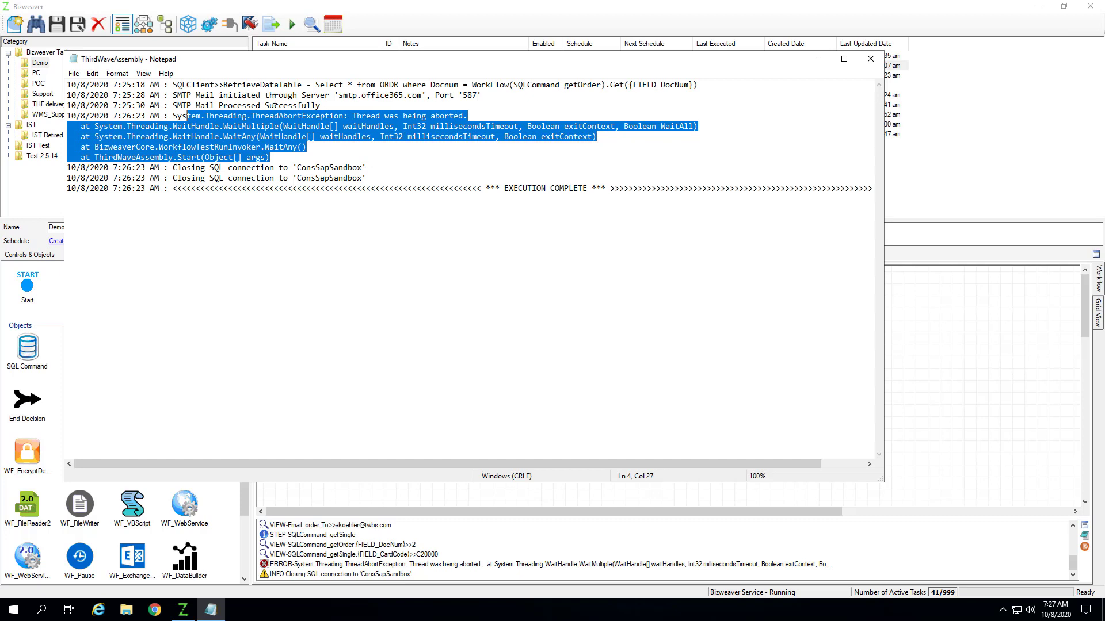
click(872, 61)
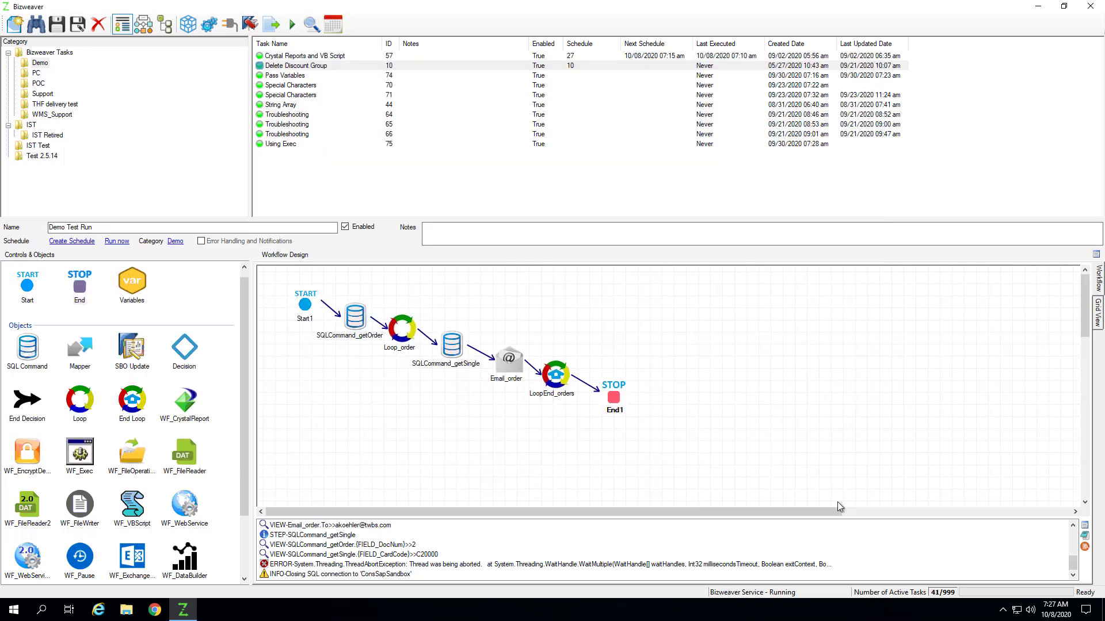
- Hide the test run log pane below the workflow diagram and show it again
click(1085, 528)
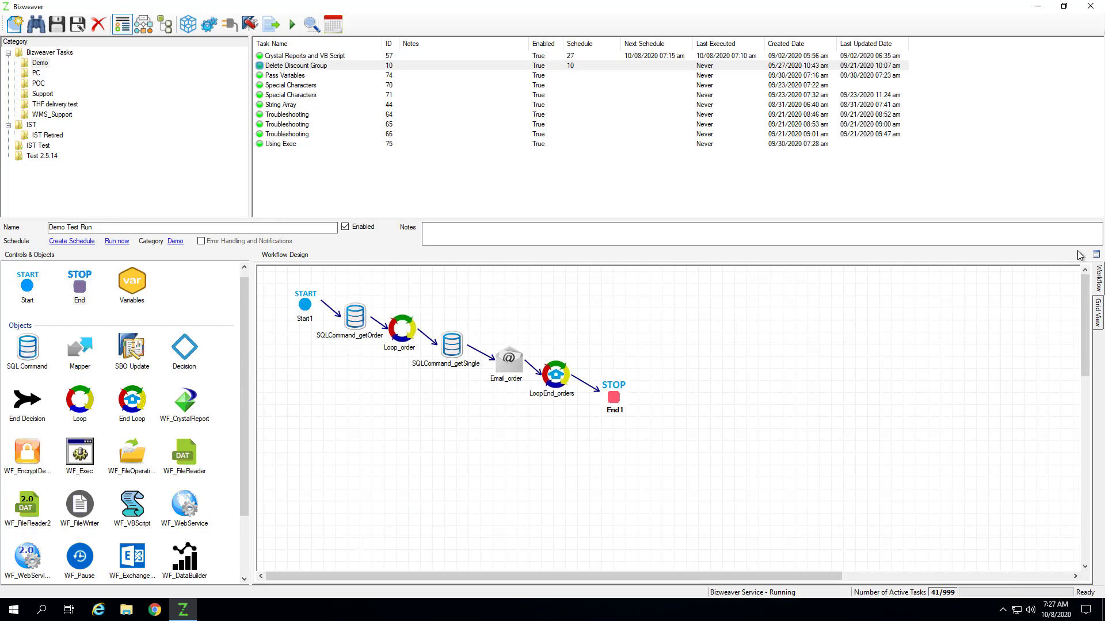
click(1096, 255)
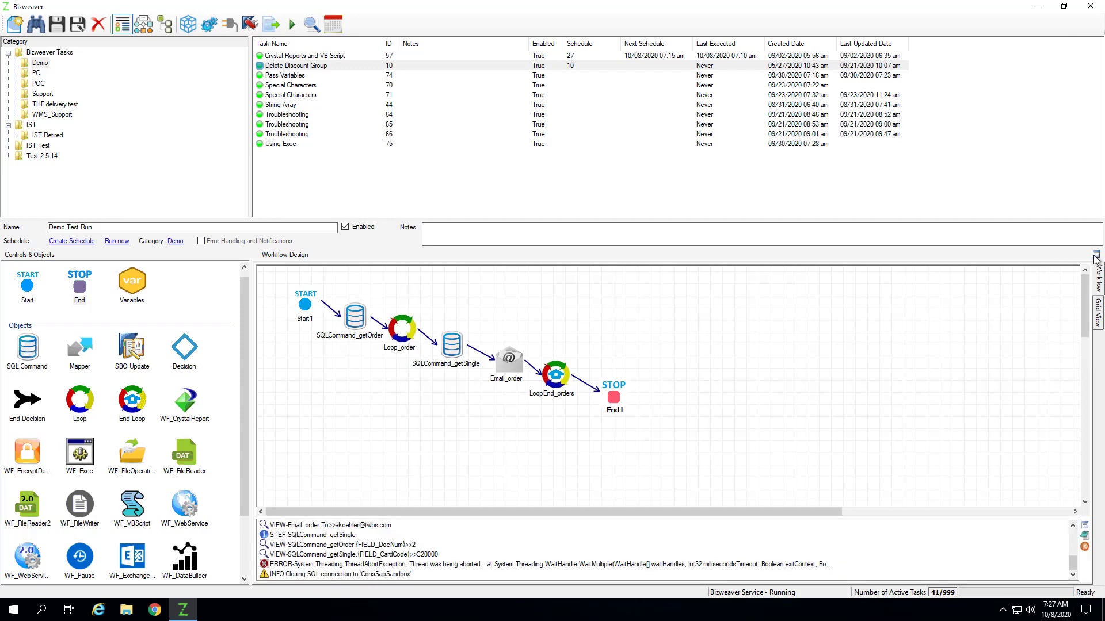